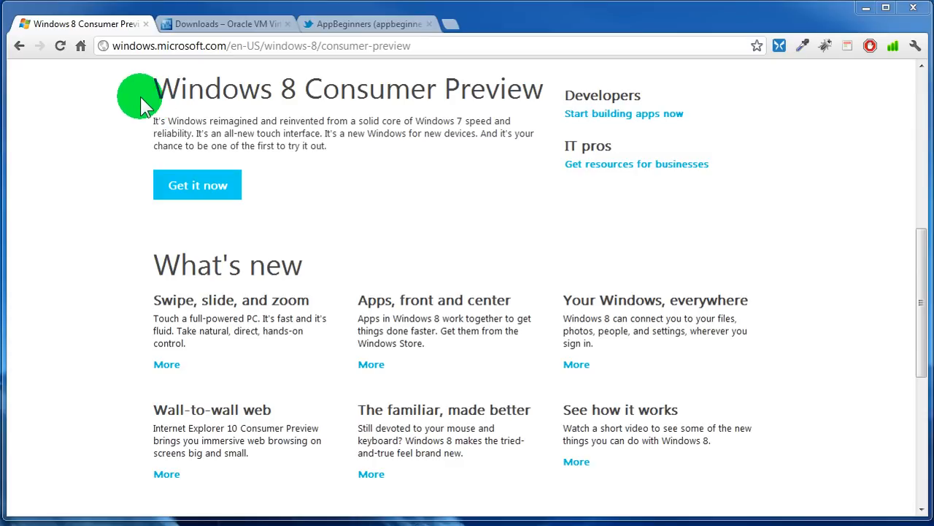
# Request the VirtualBox 4.1.14 installer for Windows hosts from the VirtualBox downloads page, and cancel saving it
pyautogui.click(229, 29)
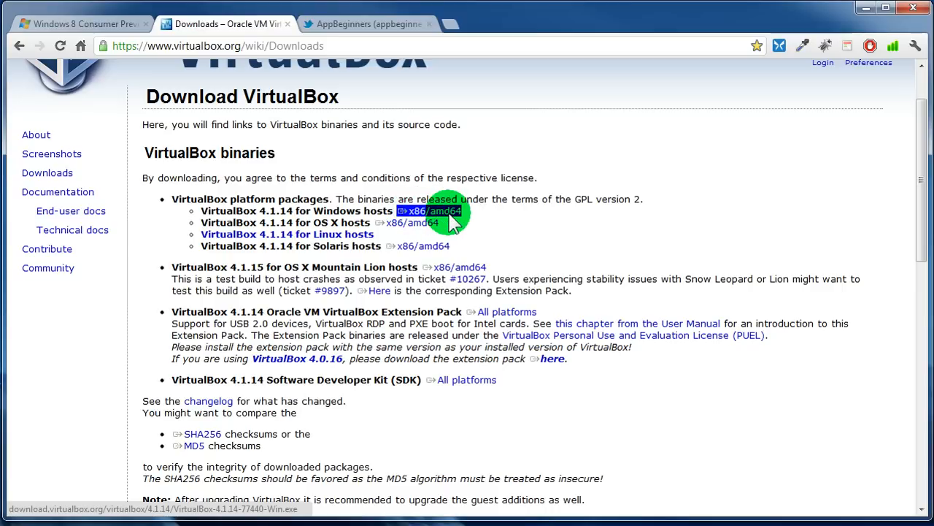
pyautogui.moveTo(313, 222); pyautogui.dragTo(372, 230)
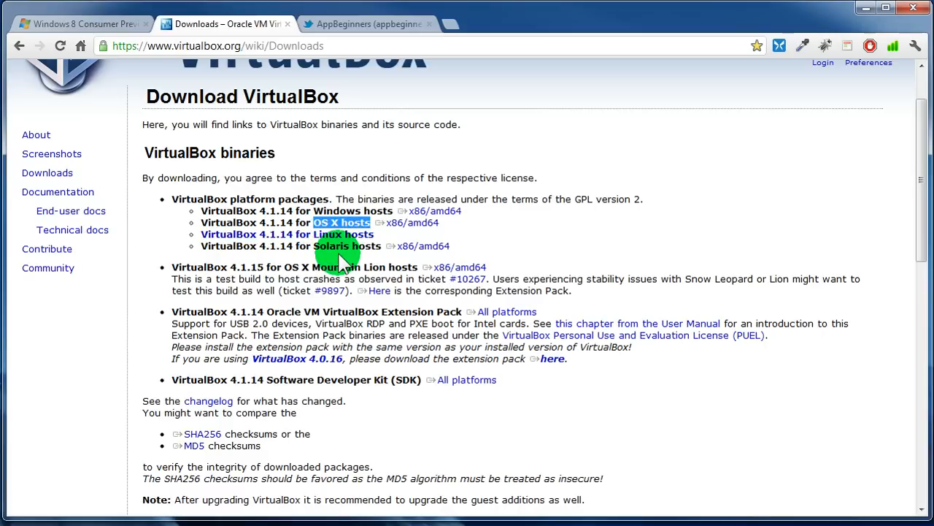
pyautogui.click(442, 211)
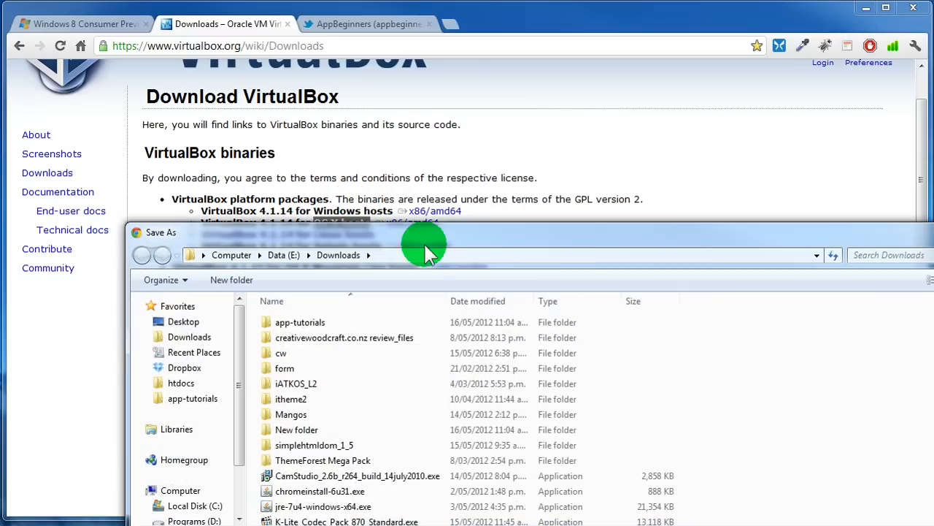
pyautogui.moveTo(427, 235); pyautogui.dragTo(336, 85)
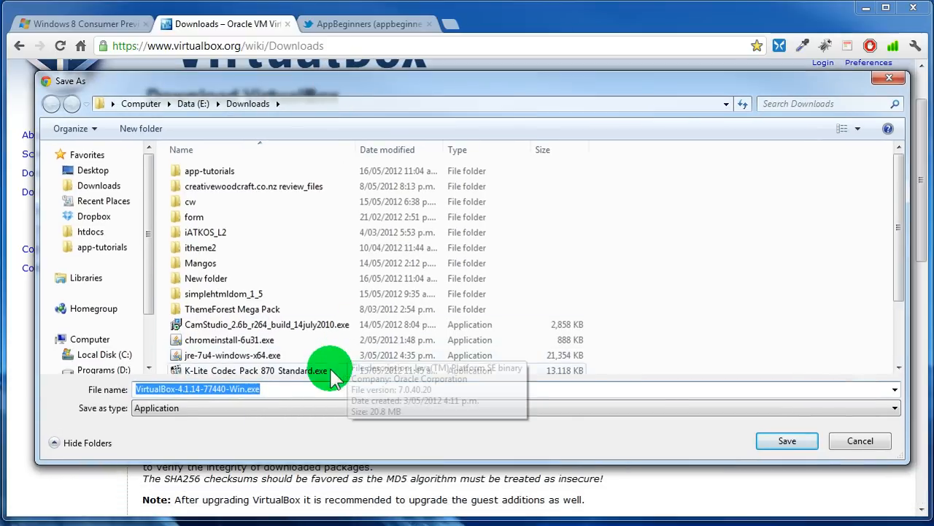
pyautogui.click(328, 393)
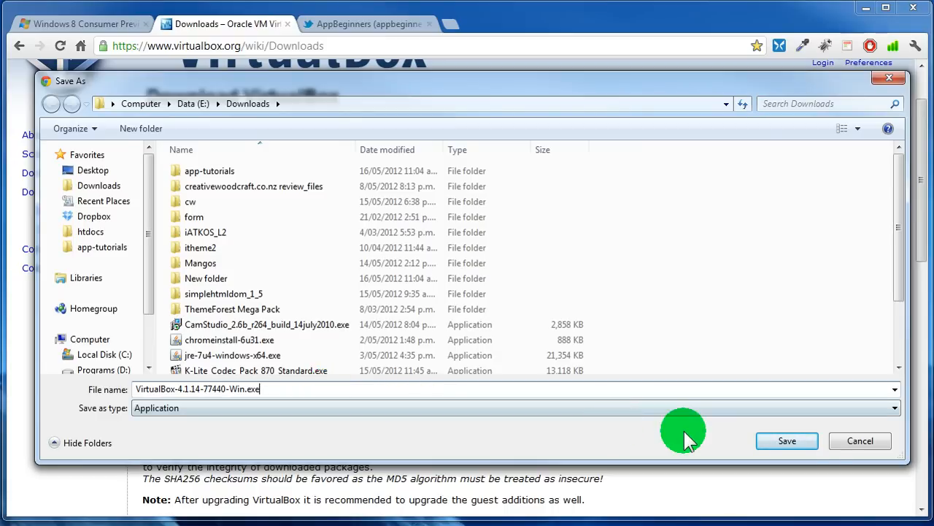
pyautogui.click(842, 443)
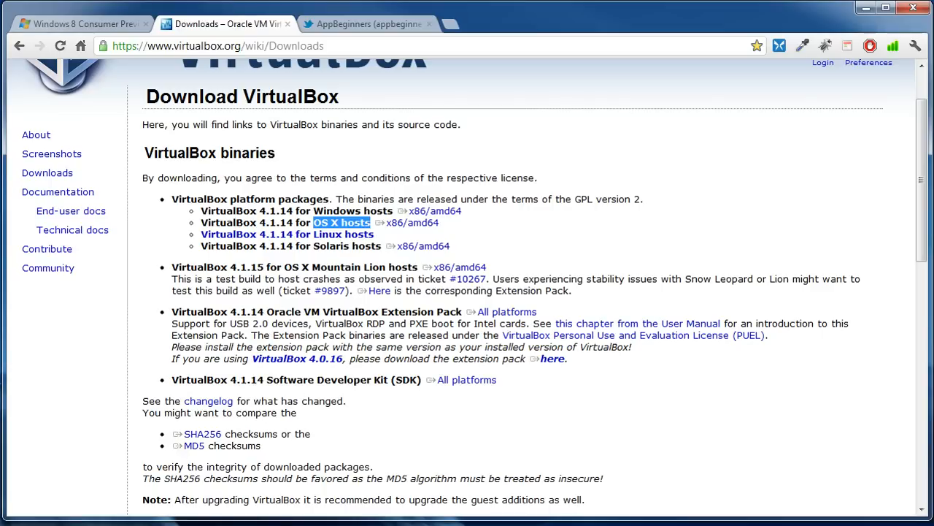
# Switch to Oracle VM VirtualBox Manager and reposition and enlarge its window to fill the screen
pyautogui.hotkey('alt', 'Tab')
pyautogui.moveTo(593, 21); pyautogui.dragTo(659, 18)
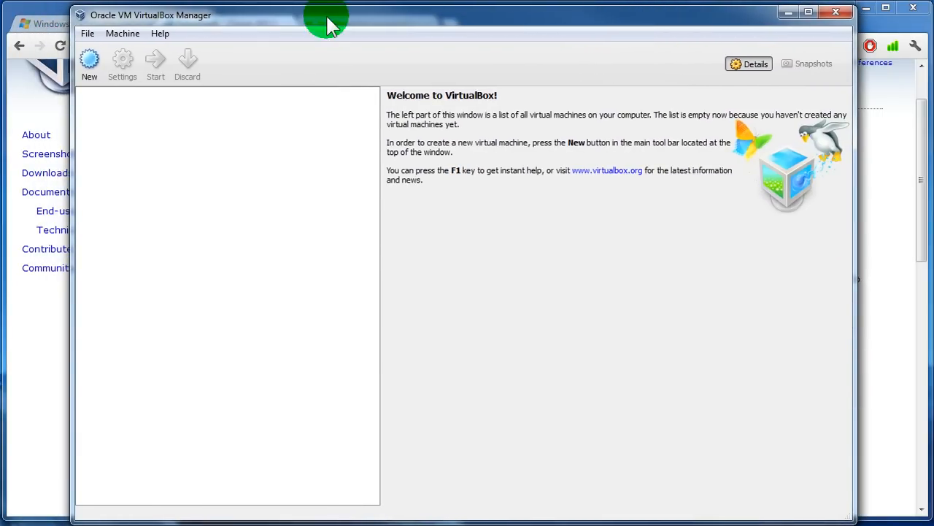
pyautogui.moveTo(665, 16); pyautogui.dragTo(603, 16)
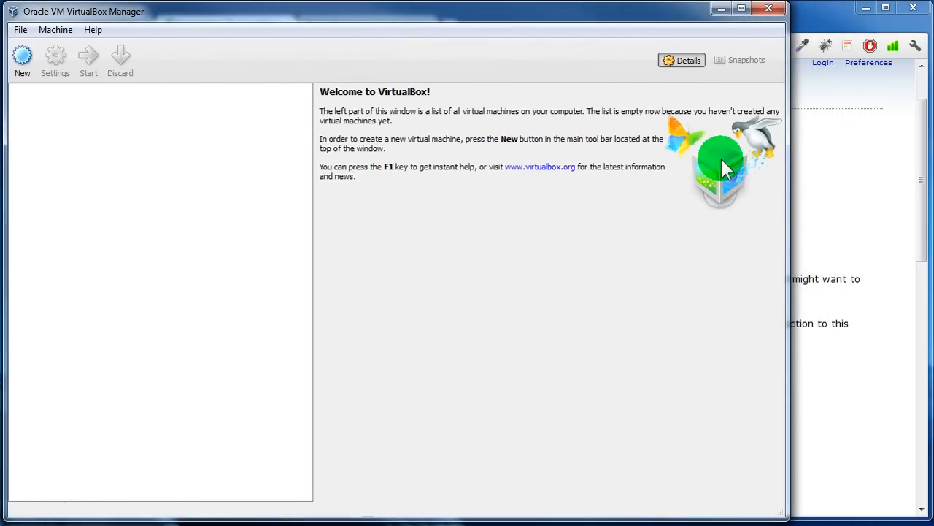
pyautogui.moveTo(791, 512); pyautogui.dragTo(924, 507)
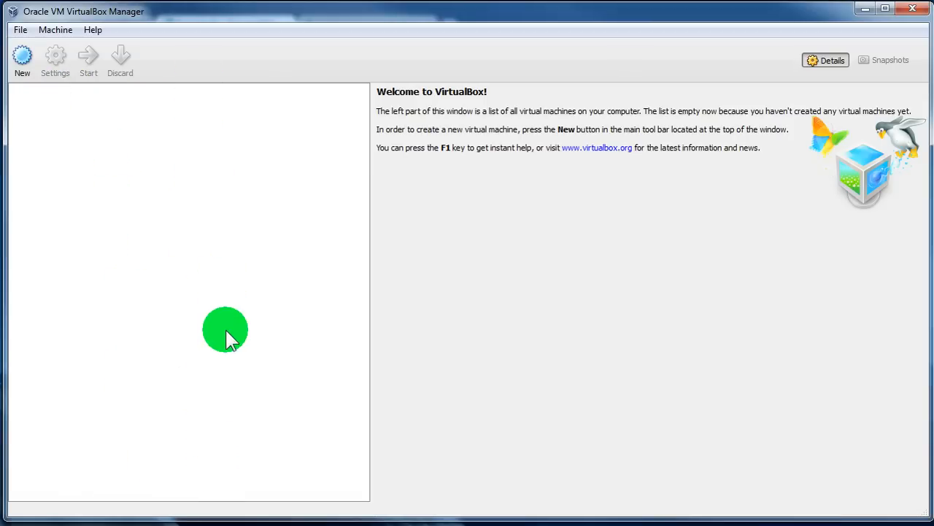
# Return to the browser and open the English downloads on the Windows 8 Consumer Preview ISO images page
pyautogui.click(865, 8)
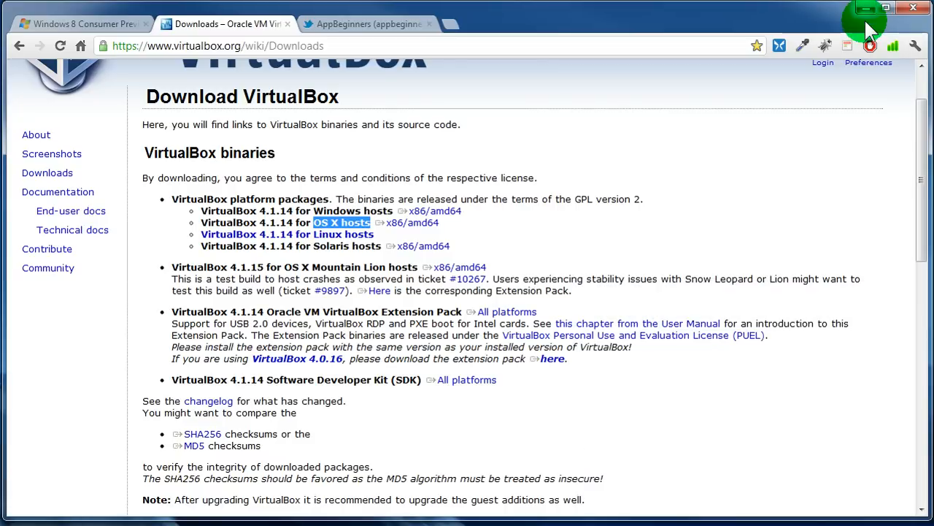
pyautogui.click(98, 24)
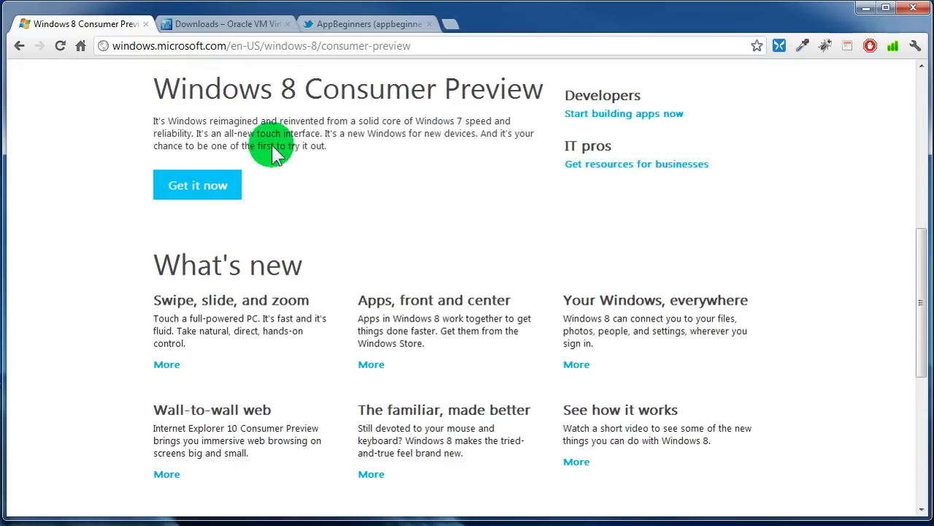
pyautogui.click(193, 182)
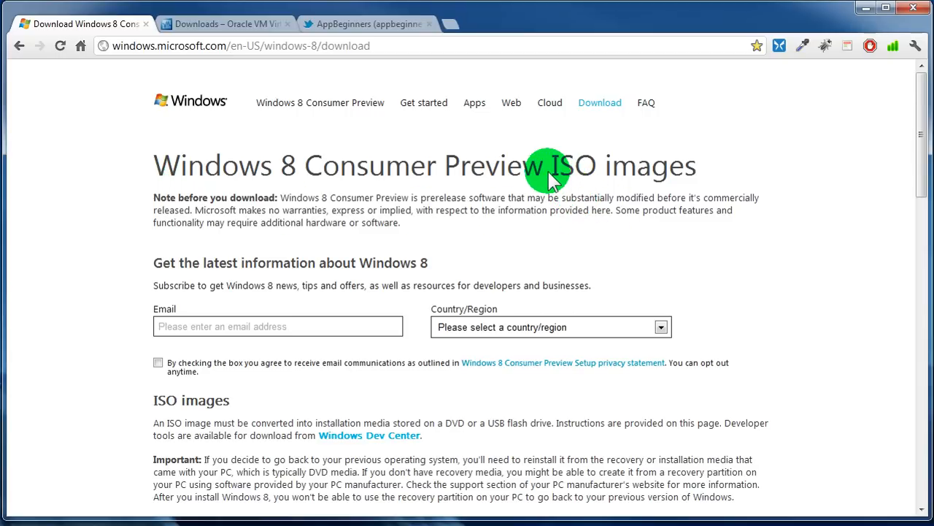
pyautogui.scroll(-1, 549, 179)
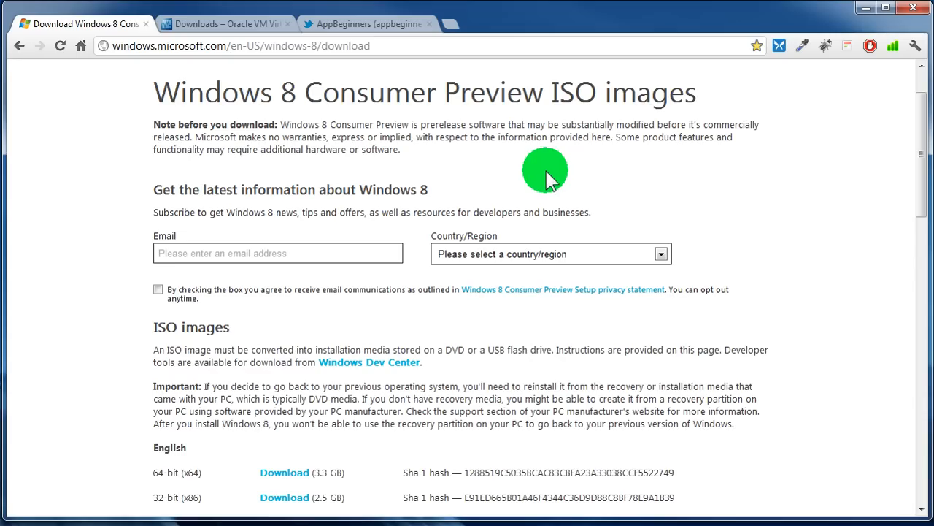
pyautogui.scroll(-2, 549, 179)
pyautogui.scroll(-2, 467, 281)
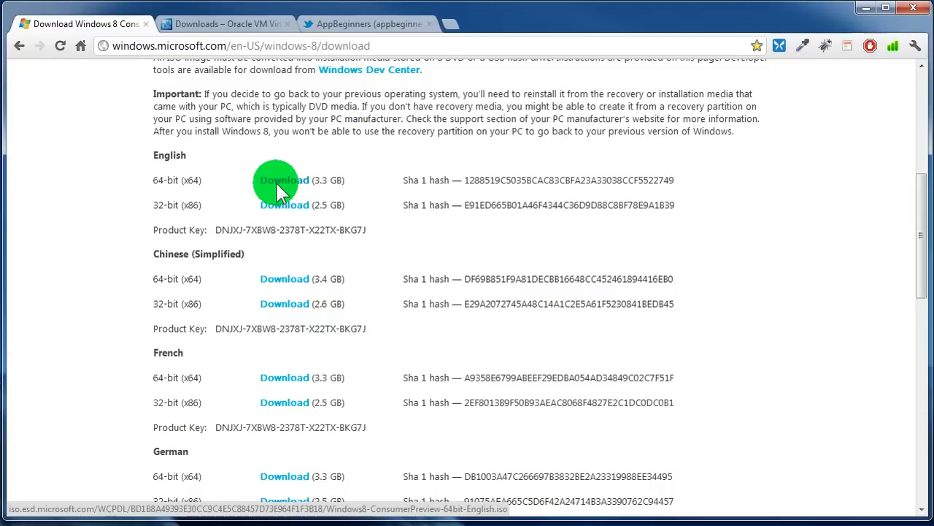
# Request the English 64-bit Windows 8 ISO, browse to the app-tutorials folder as its destination, and cancel saving it
pyautogui.moveTo(153, 206); pyautogui.dragTo(202, 205)
pyautogui.click(221, 209)
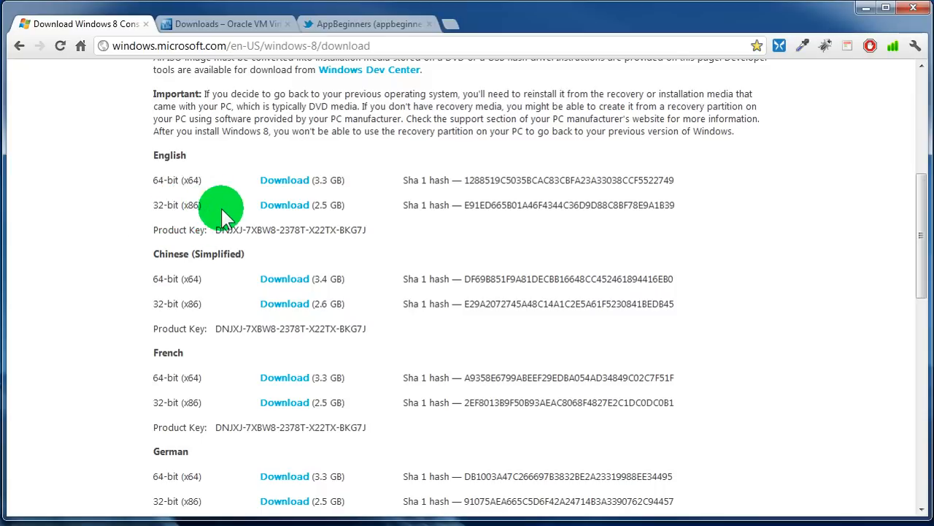
pyautogui.click(282, 183)
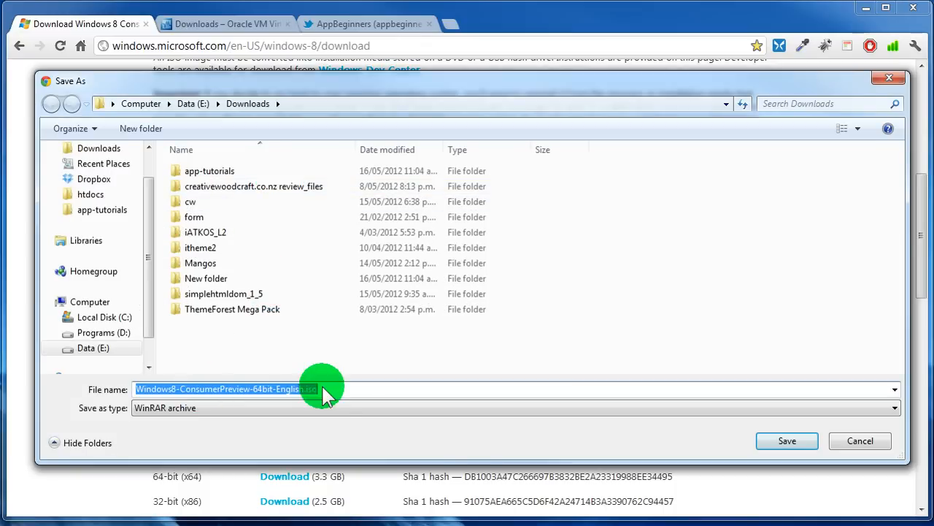
pyautogui.click(197, 173)
pyautogui.doubleClick(197, 173)
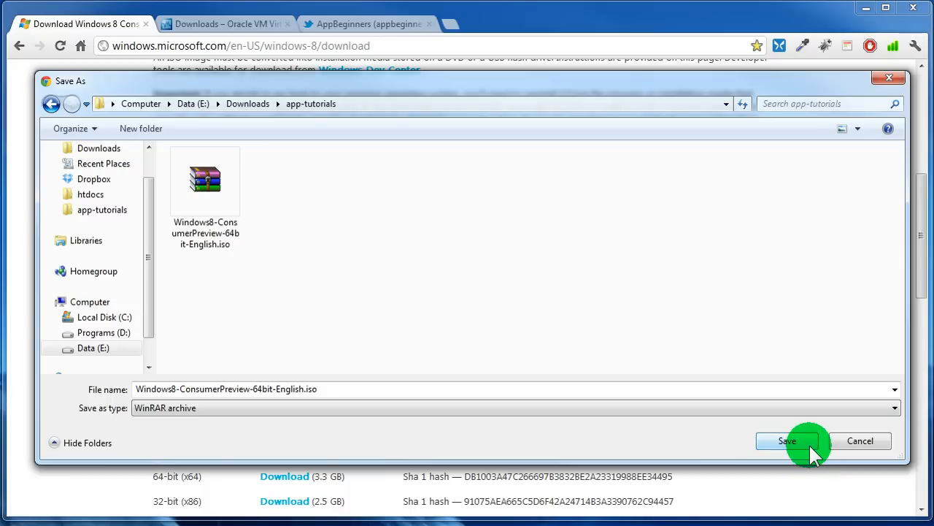
pyautogui.click(858, 441)
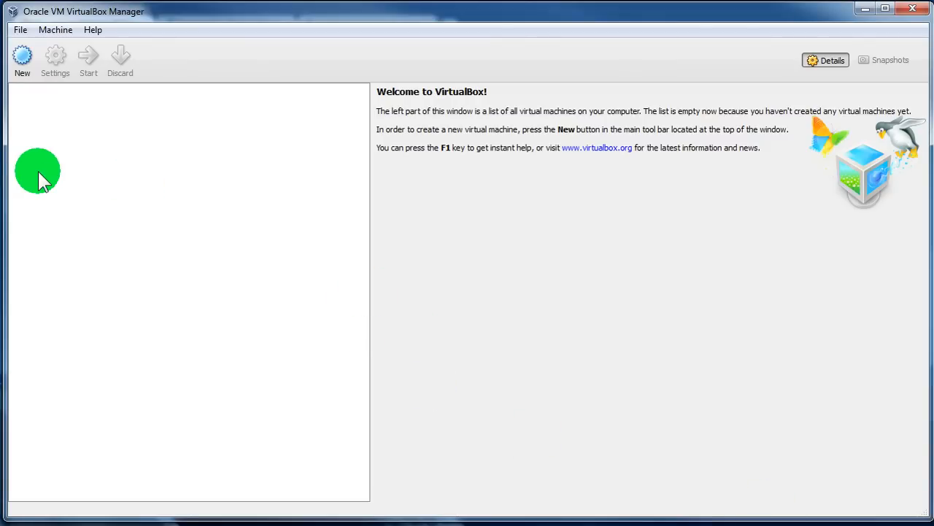
# Start creating a new virtual machine in Oracle VM VirtualBox Manager and name it Windows 8
pyautogui.click(22, 58)
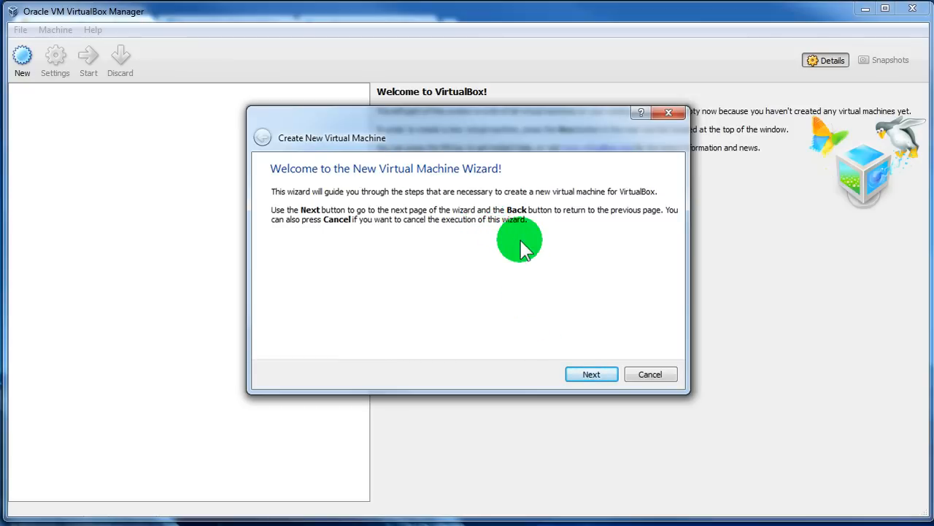
pyautogui.click(591, 375)
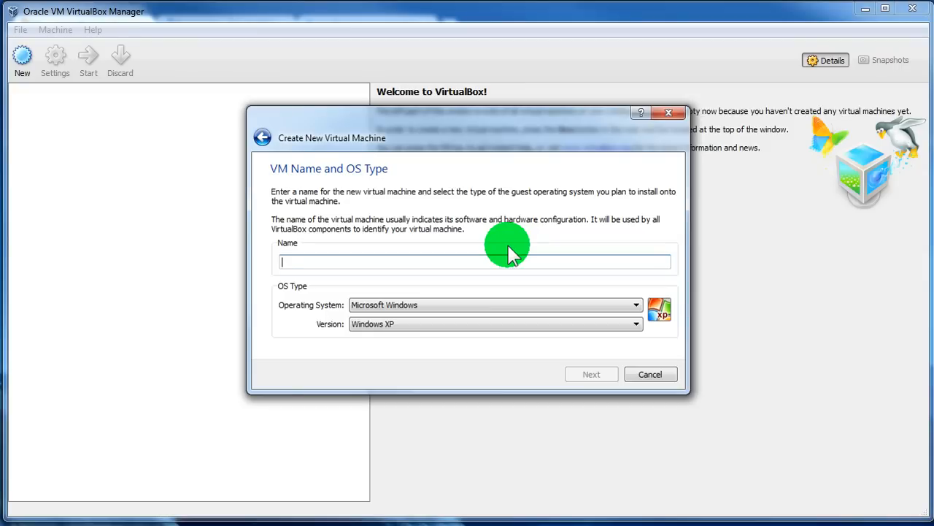
pyautogui.write('Wind')
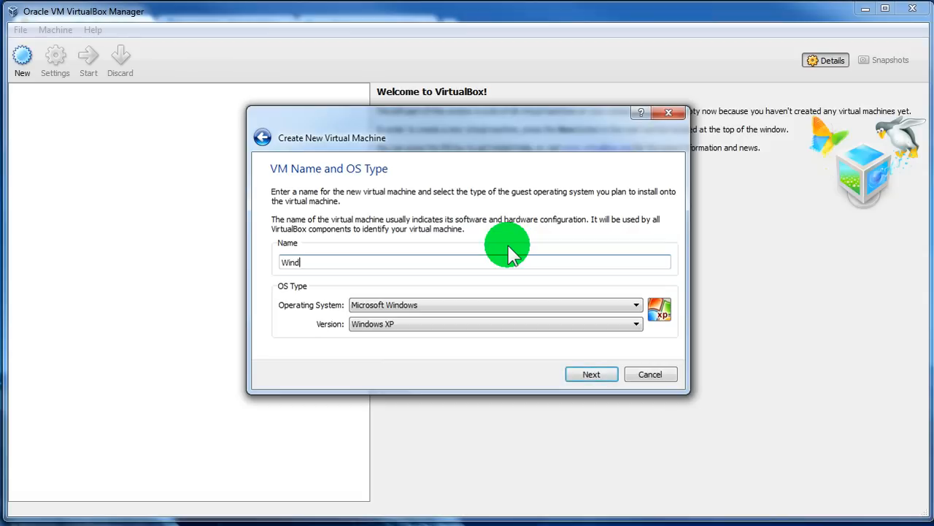
pyautogui.write('ows 8')
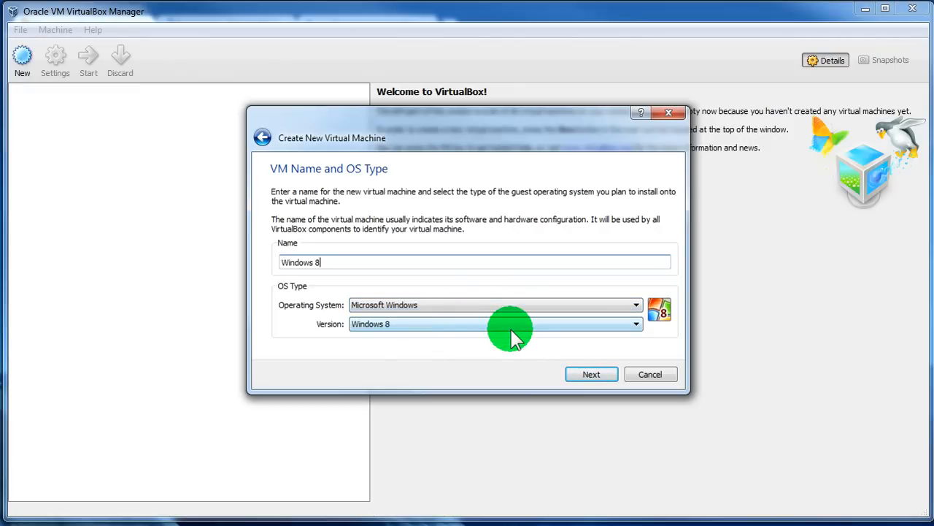
# Set the guest OS to Microsoft Windows, version Windows 8 (64 bit), and accept it with the machine name Windows 8
pyautogui.moveTo(334, 265); pyautogui.dragTo(247, 252)
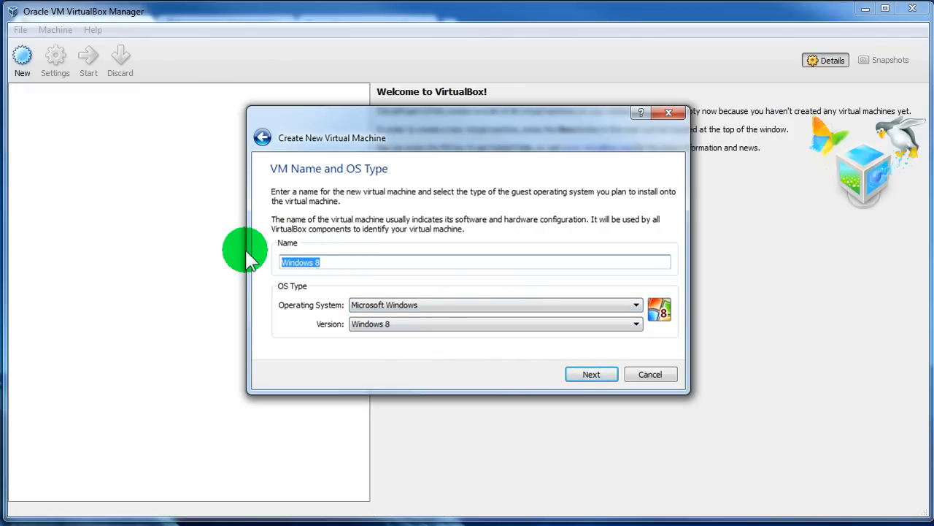
pyautogui.write('o')
pyautogui.click(452, 307)
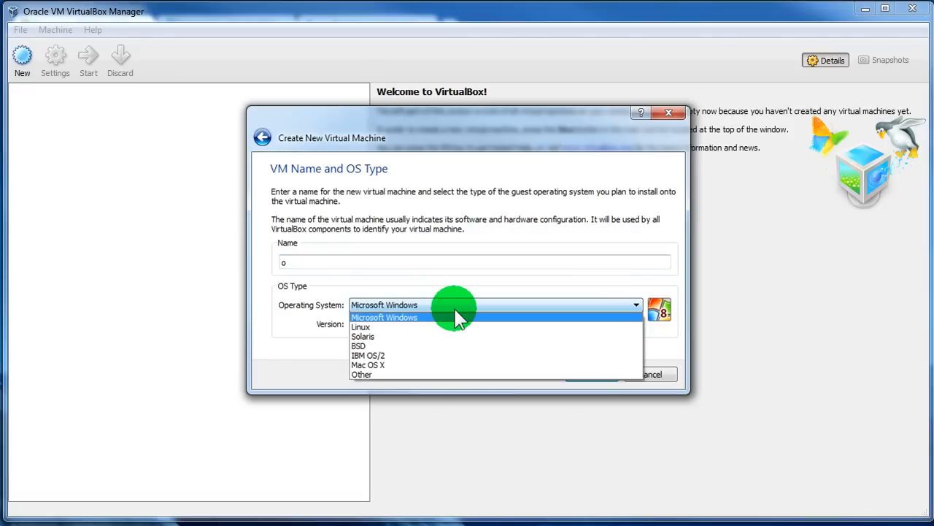
pyautogui.click(451, 314)
pyautogui.click(450, 324)
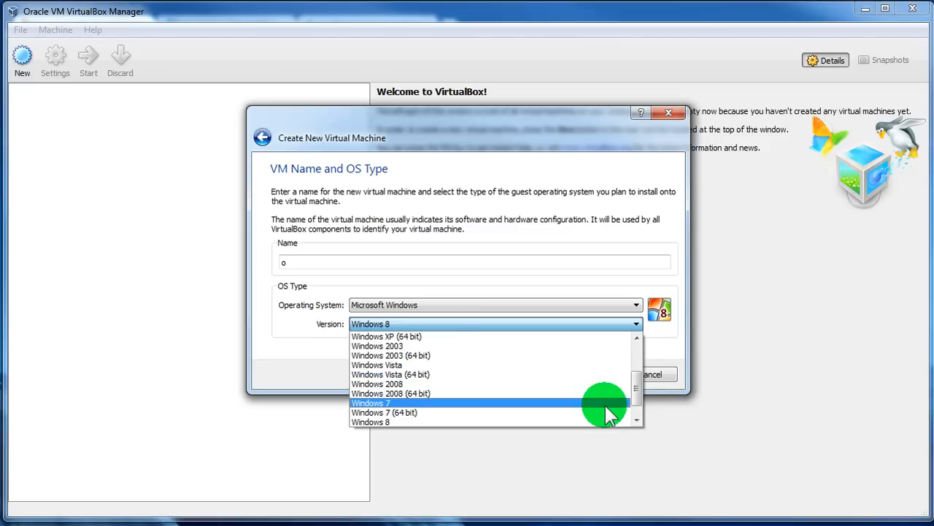
pyautogui.click(636, 400)
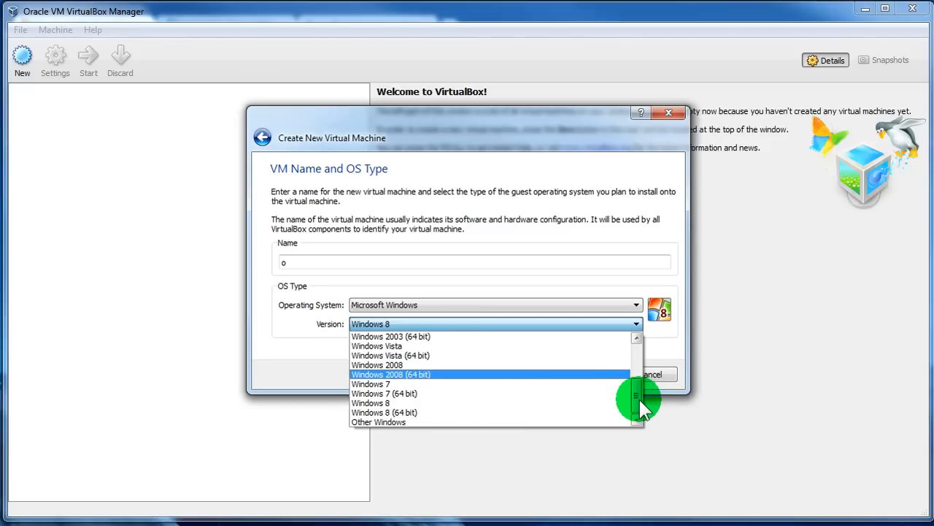
pyautogui.click(444, 413)
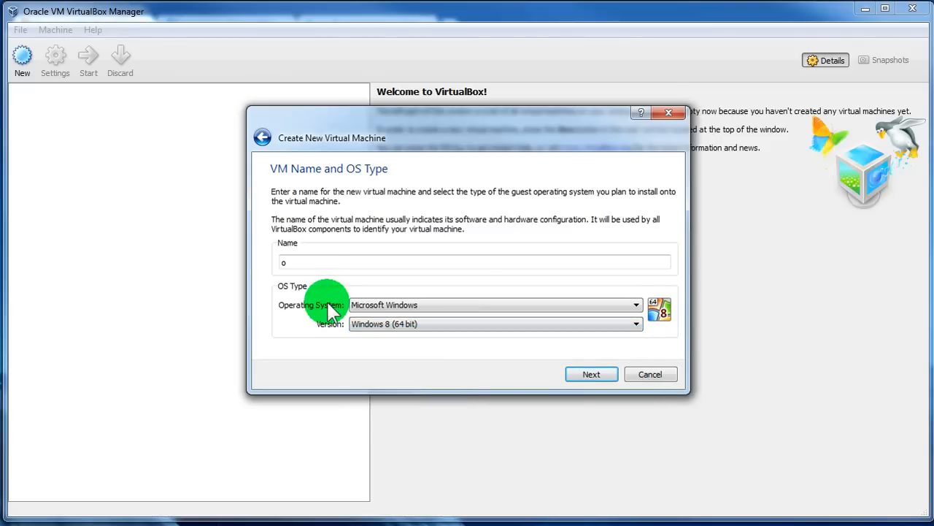
pyautogui.click(301, 264)
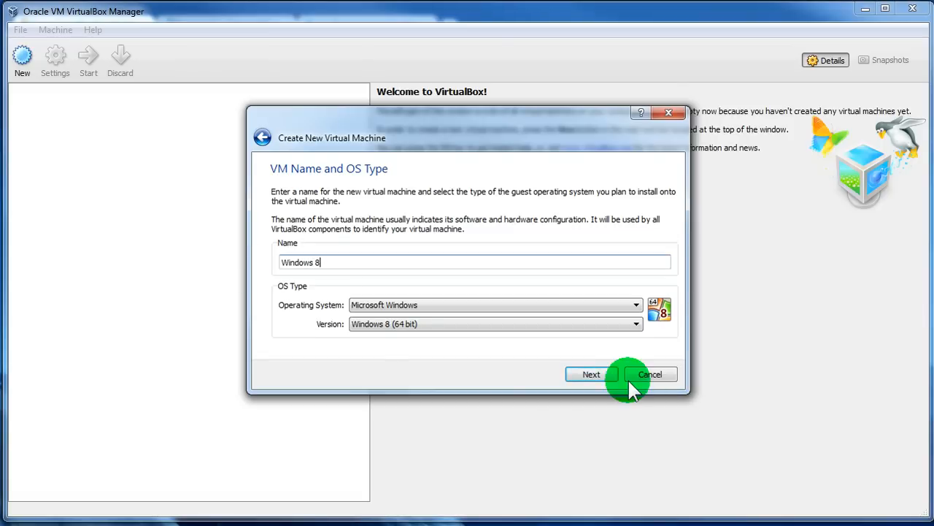
pyautogui.click(601, 380)
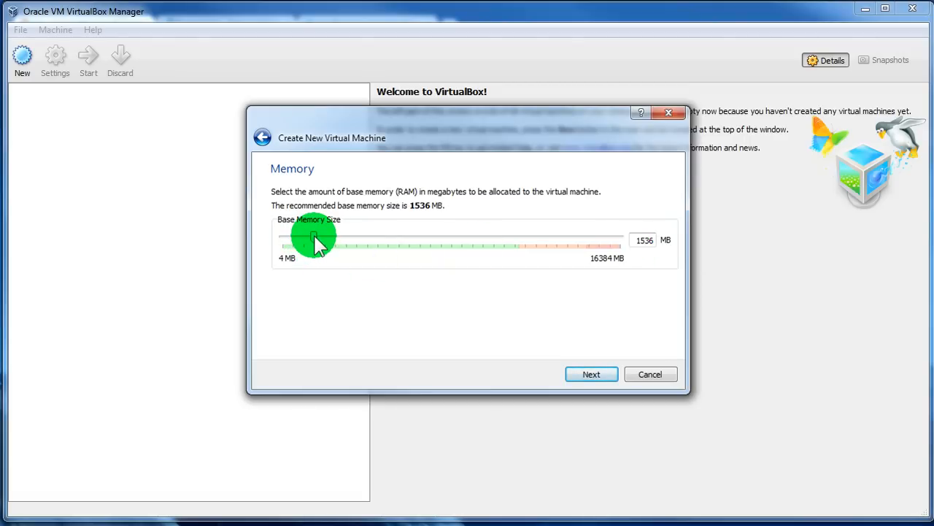
# Allocate 8192 MB of base memory to the virtual machine and continue to the hard disk settings
pyautogui.moveTo(315, 238); pyautogui.dragTo(451, 238)
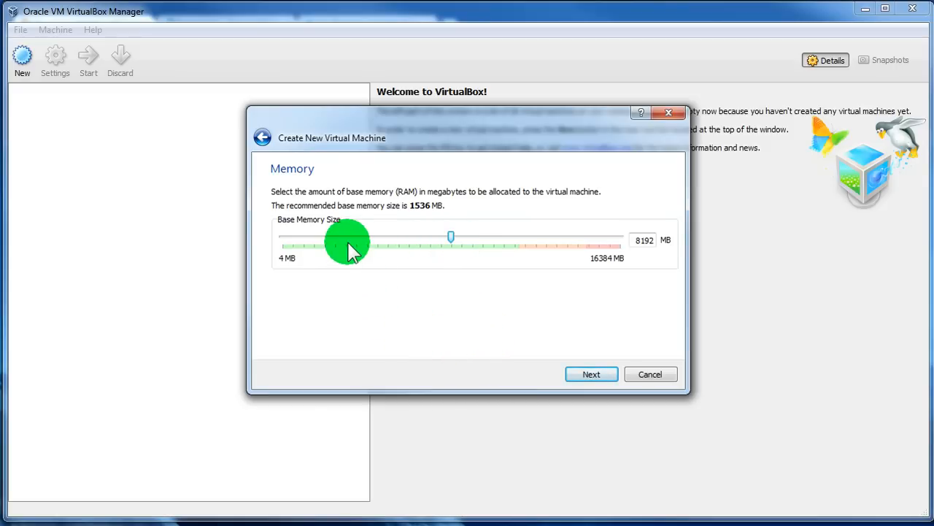
pyautogui.click(321, 241)
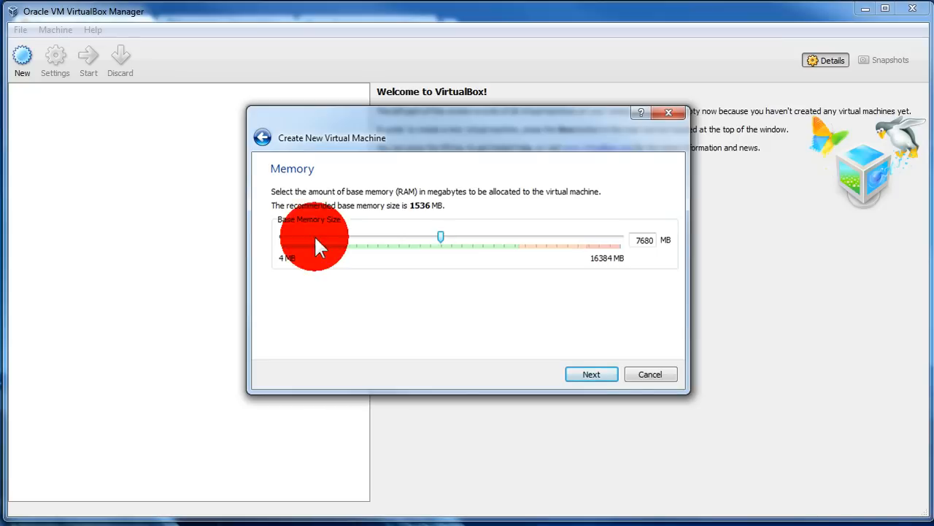
pyautogui.moveTo(440, 237)
pyautogui.mouseDown()
pyautogui.moveTo(325, 241)
pyautogui.moveTo(455, 244)
pyautogui.mouseUp()
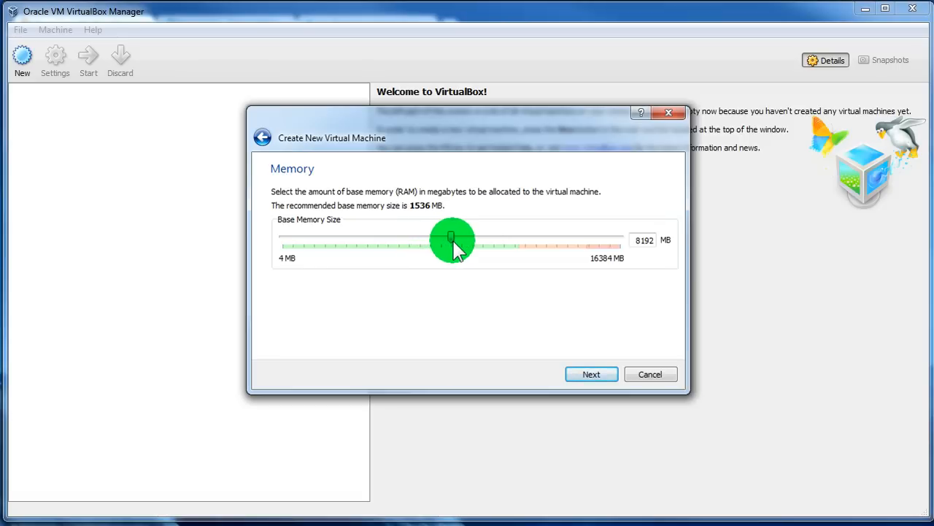
pyautogui.click(607, 376)
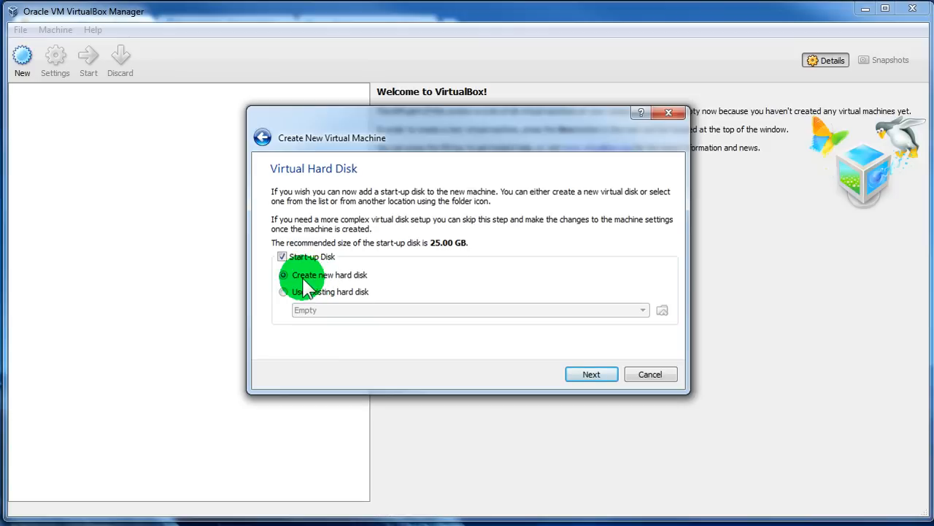
# Add a new start-up hard disk of file type VHD (Virtual Hard Disk) with fixed size storage
pyautogui.click(612, 371)
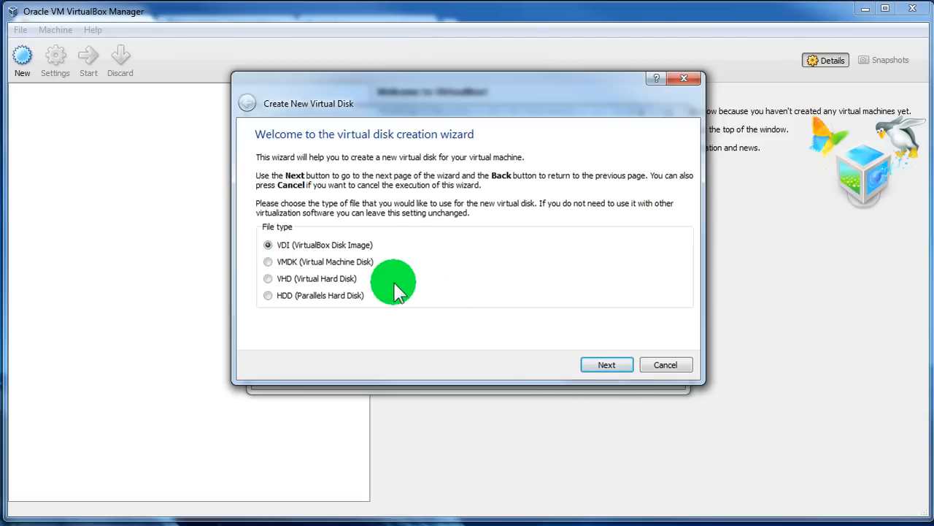
pyautogui.click(307, 280)
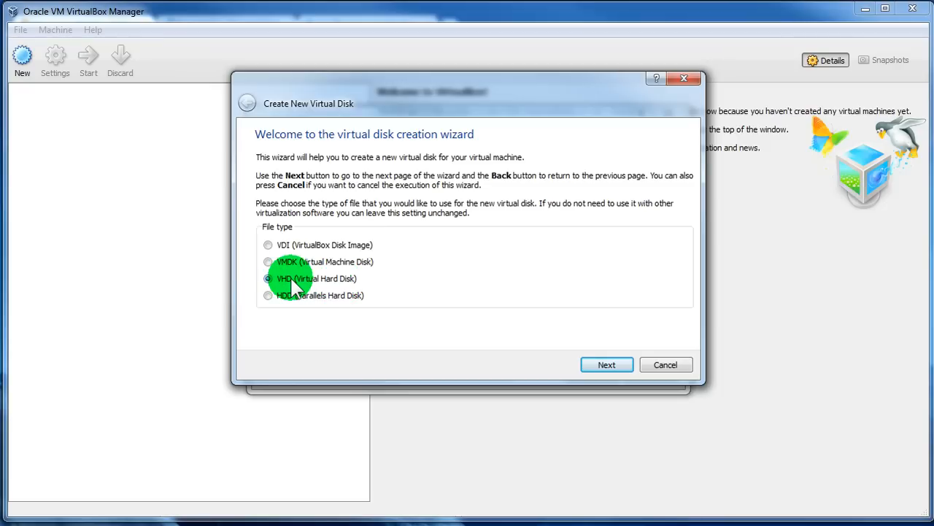
pyautogui.click(608, 367)
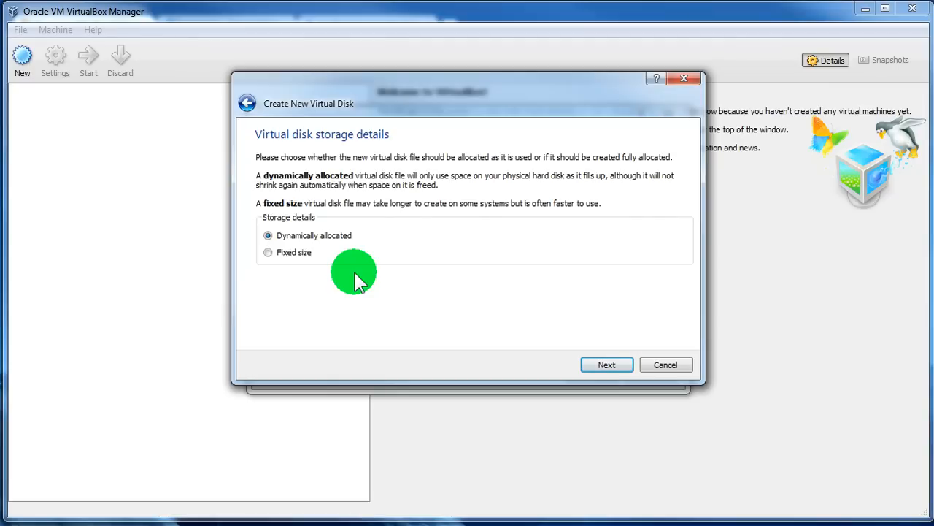
pyautogui.click(285, 254)
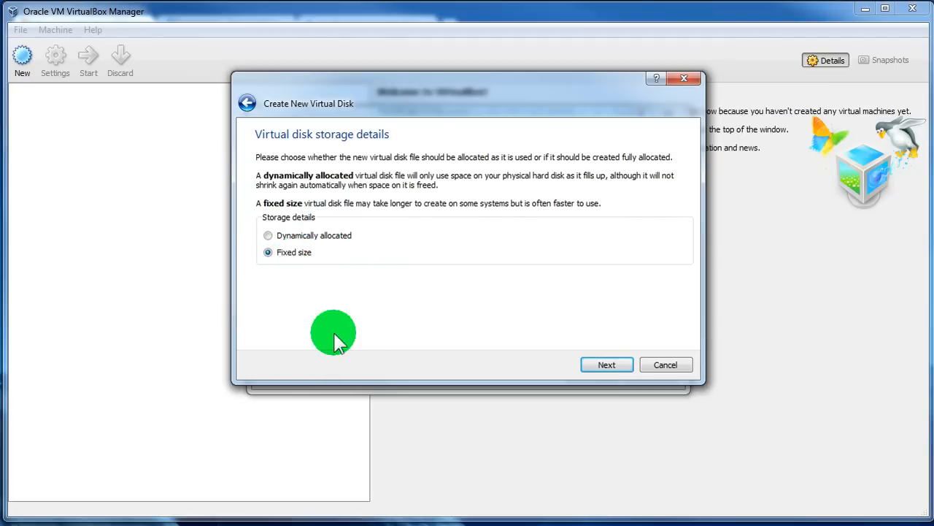
pyautogui.click(622, 367)
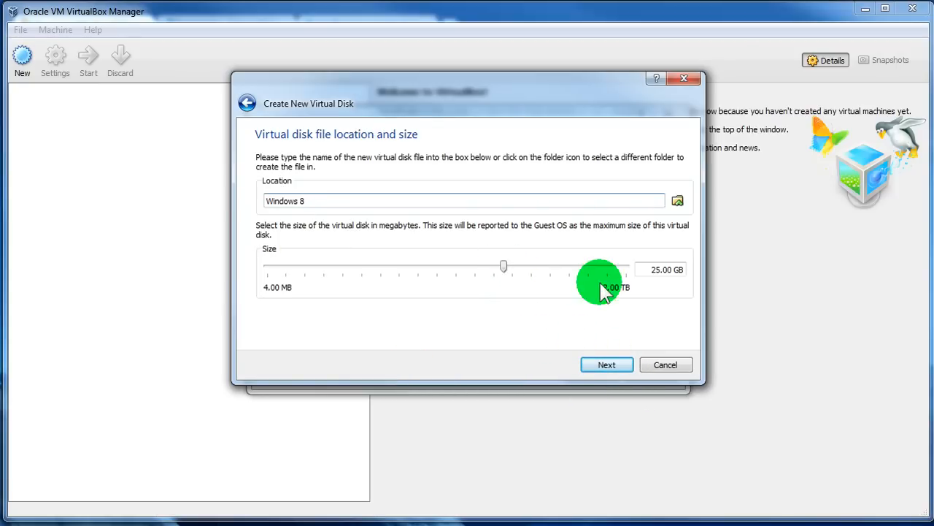
# Set the virtual disk size to 30 GB, create the disk, and finish creating the Windows 8 virtual machine
pyautogui.click(652, 270)
pyautogui.moveTo(655, 268); pyautogui.dragTo(659, 268)
pyautogui.write('30')
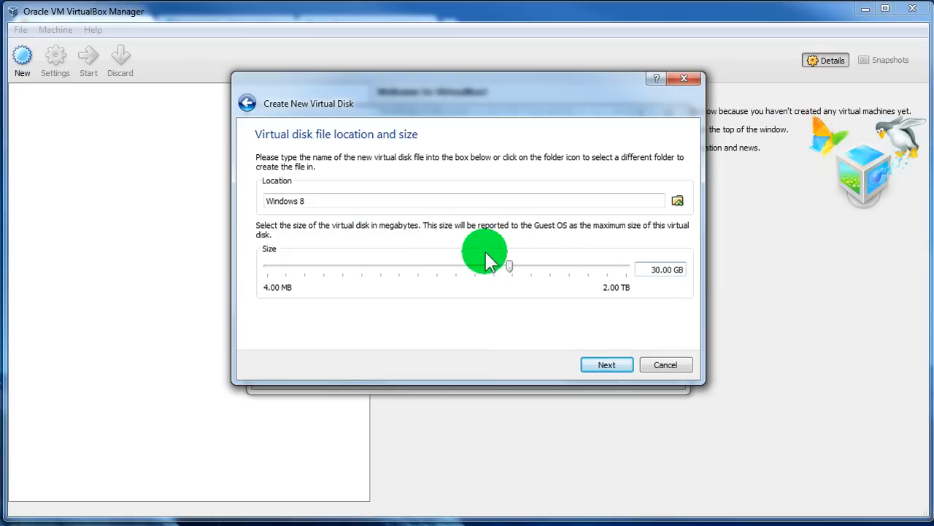
pyautogui.click(600, 364)
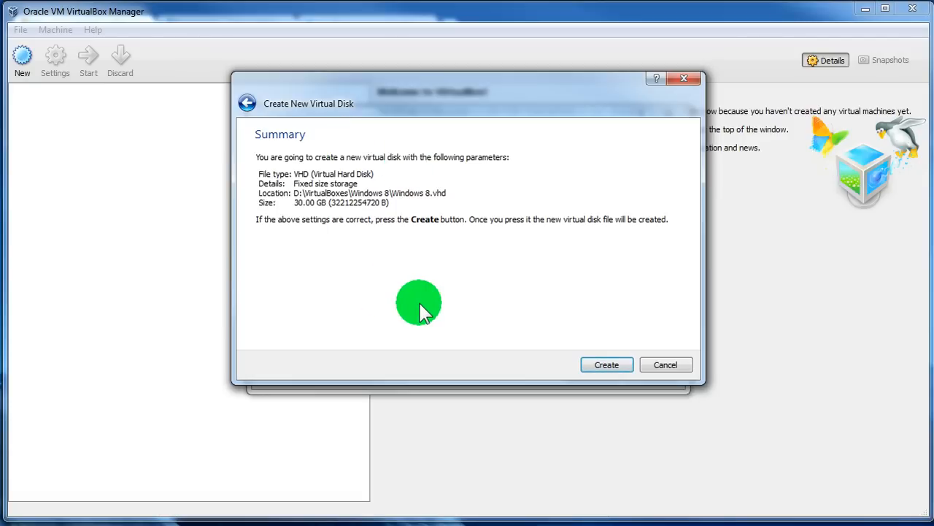
pyautogui.click(606, 367)
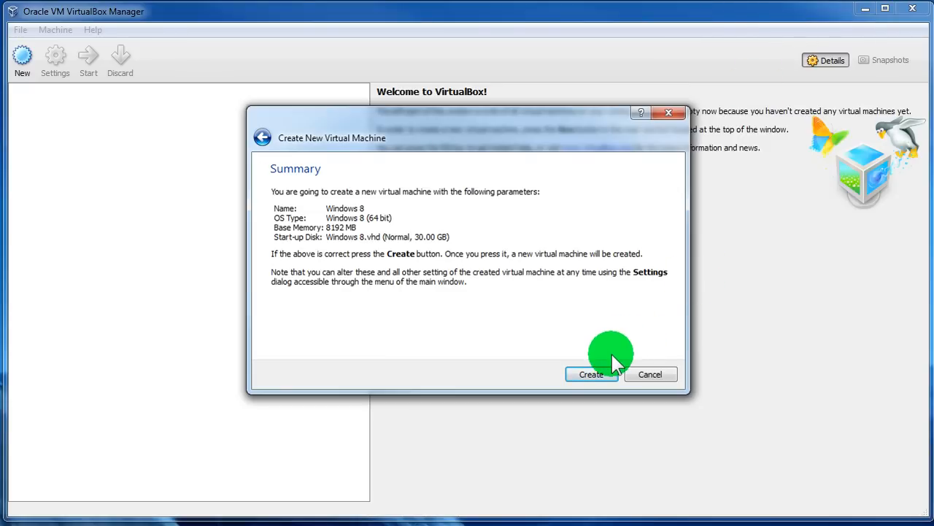
pyautogui.click(601, 374)
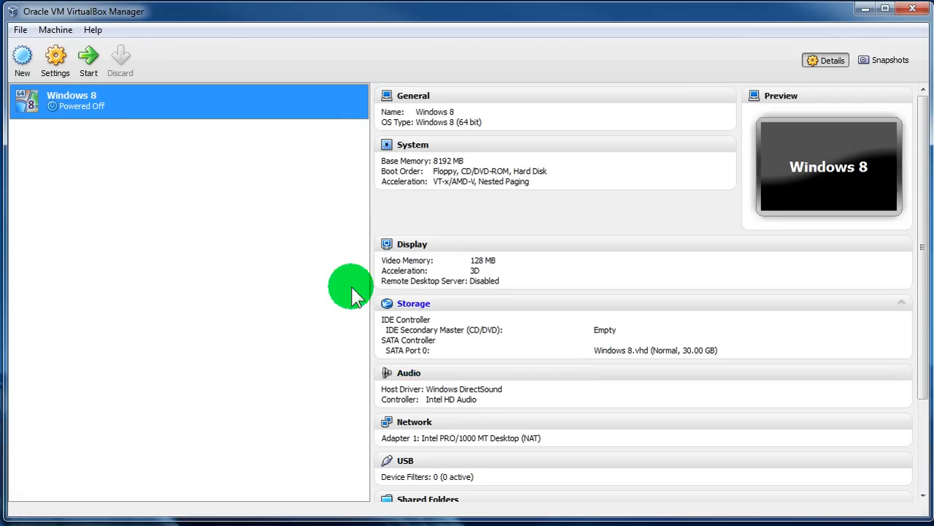